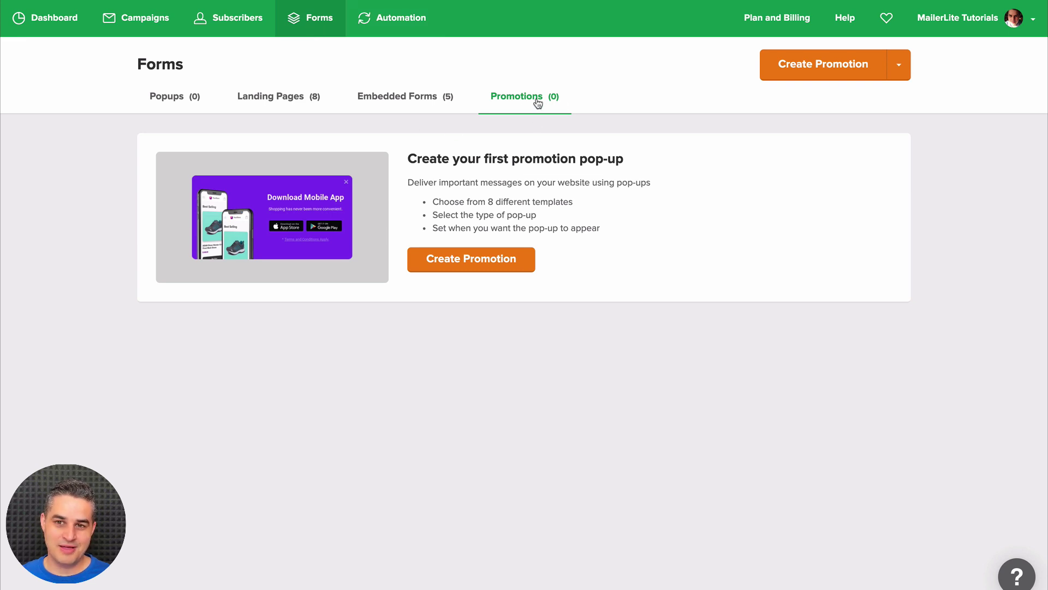
Create a promotion named 'Mobile app pop-up' and pick the Download Mobile App template
click(826, 75)
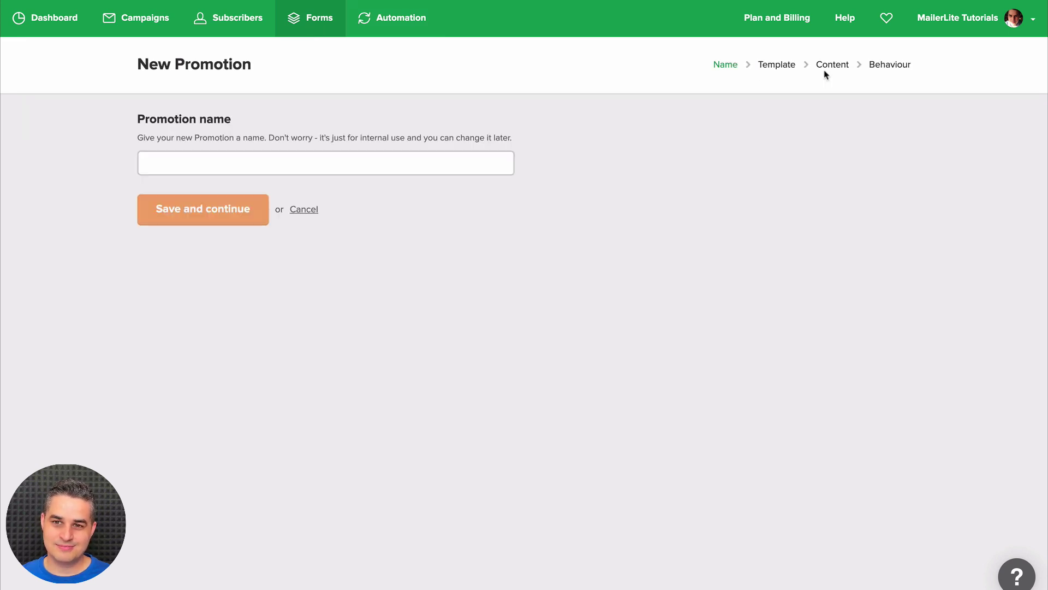
click(221, 158)
text(m)
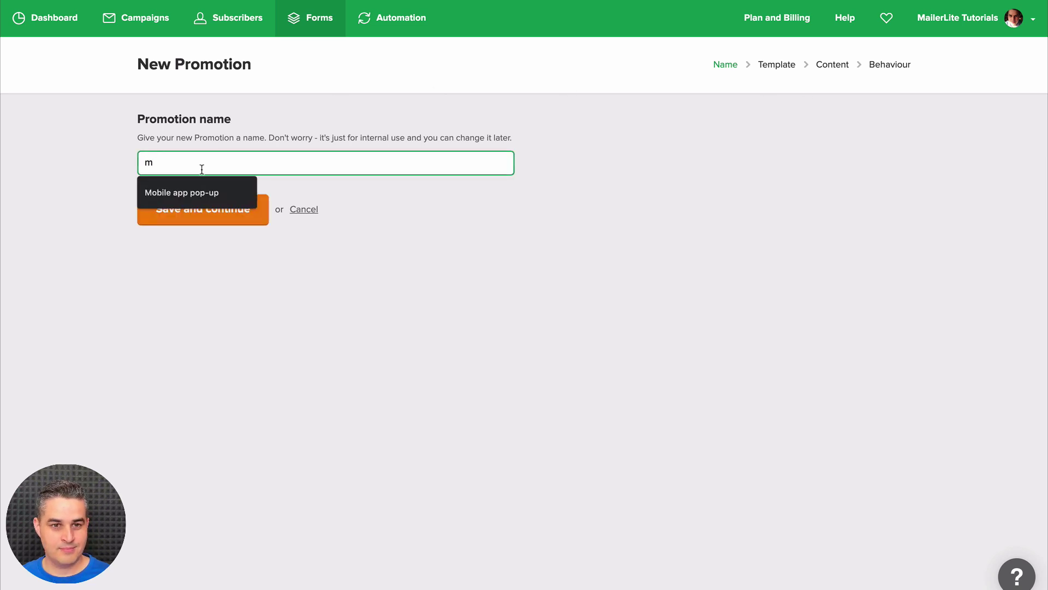
click(191, 192)
click(169, 213)
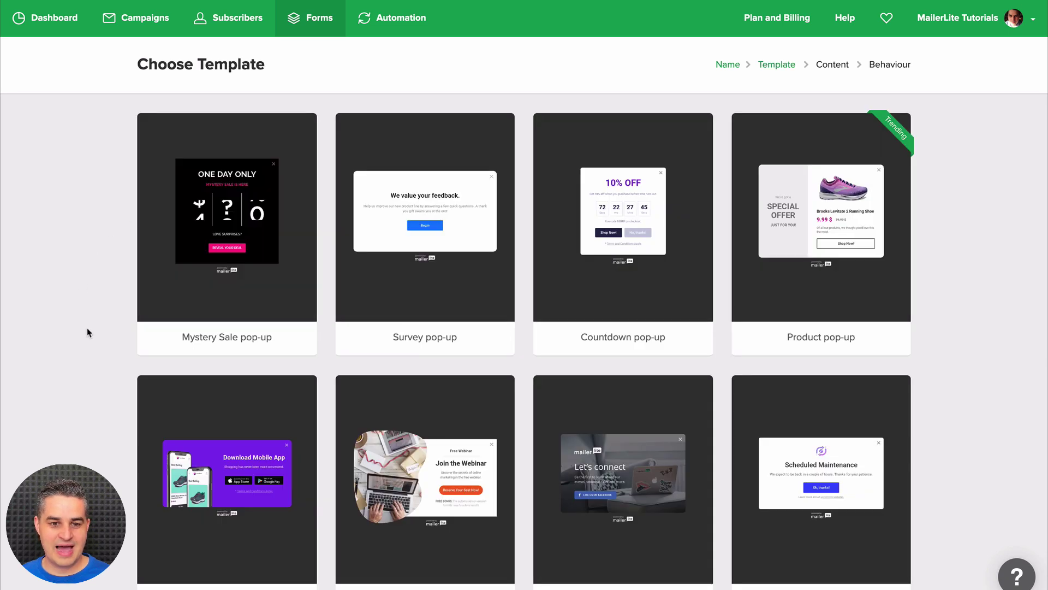
mouse_move(223, 507)
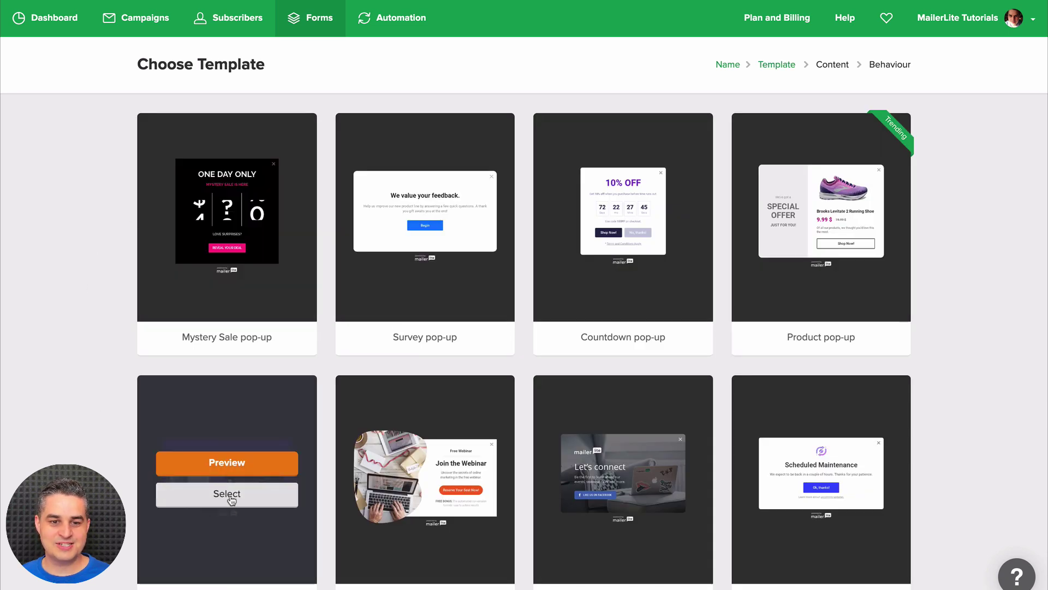
click(226, 494)
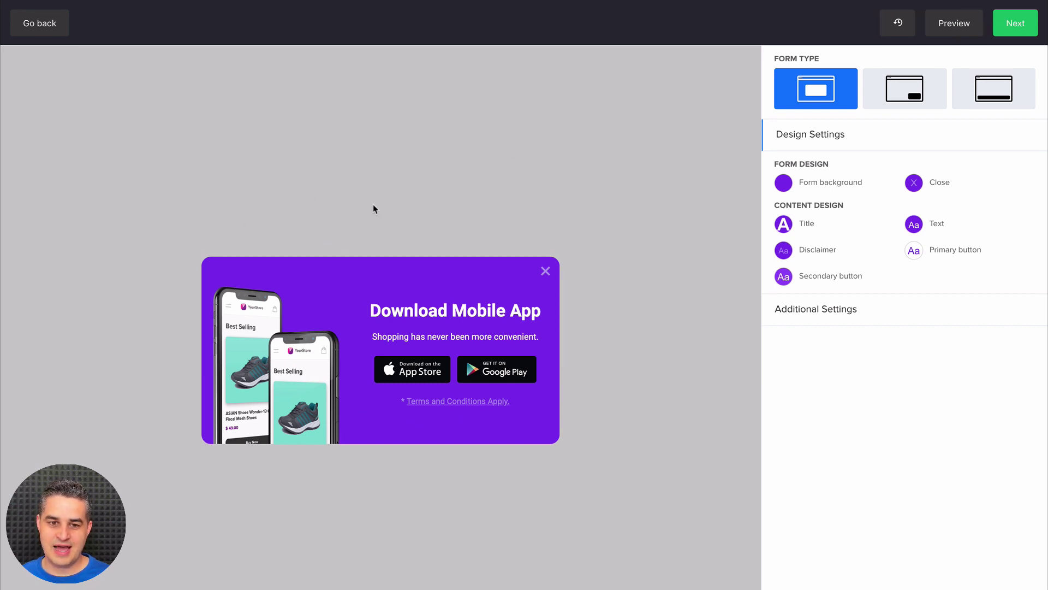
scroll(895, 93, down, 2)
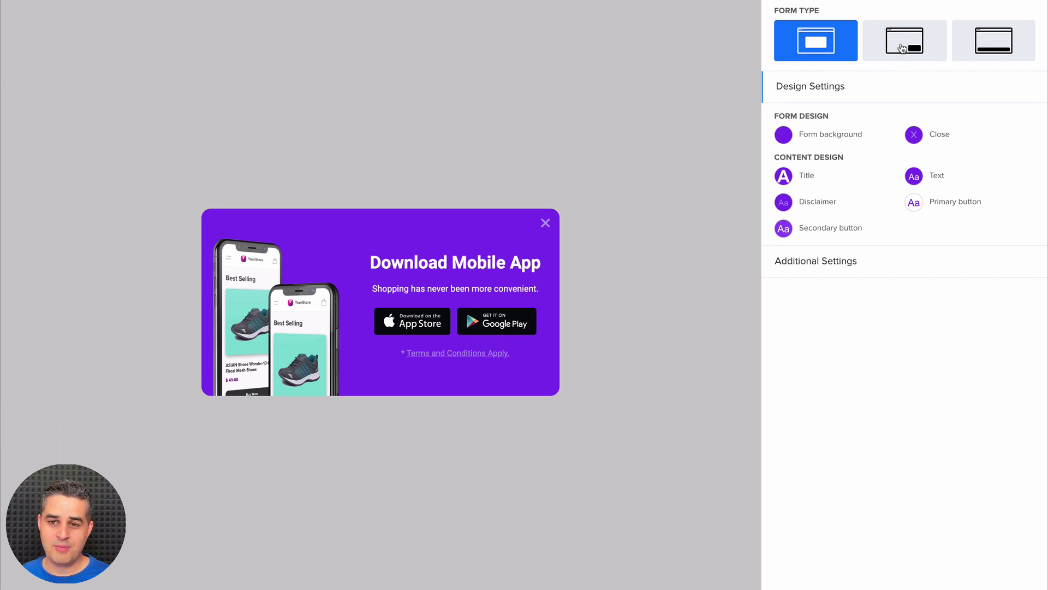
click(902, 31)
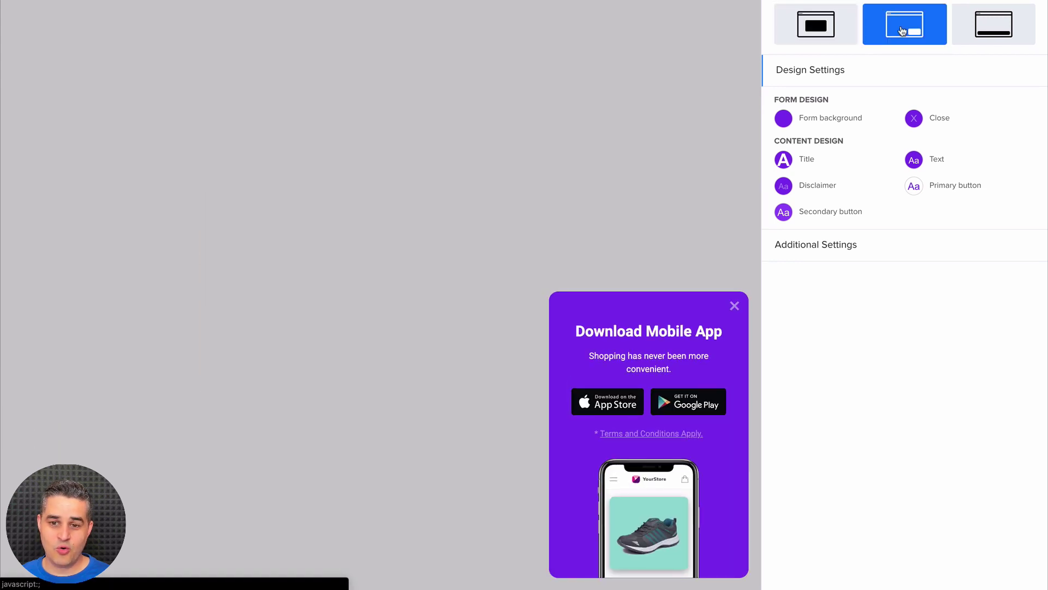
click(839, 244)
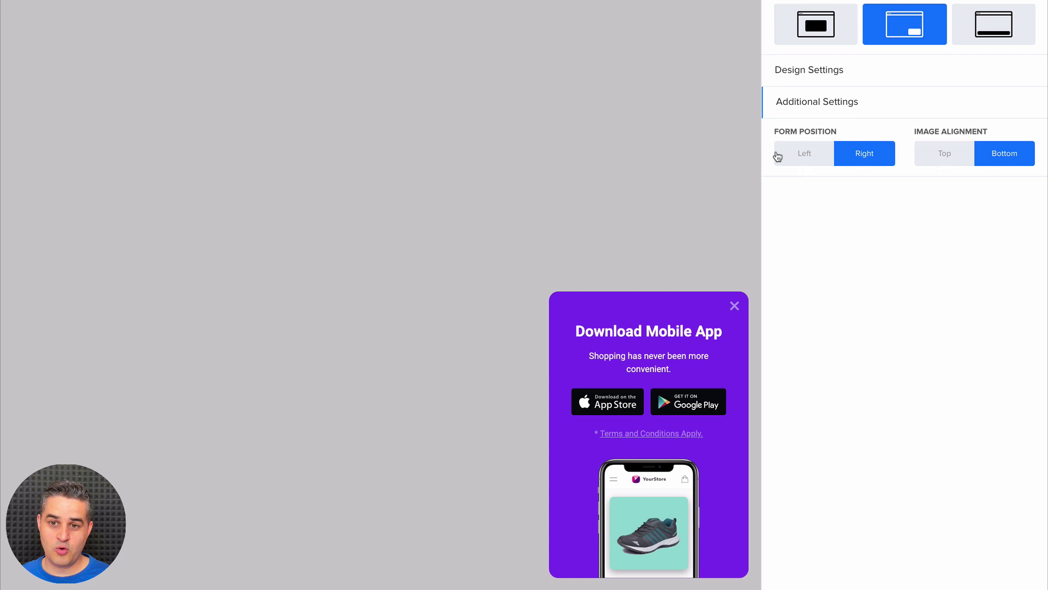
click(804, 157)
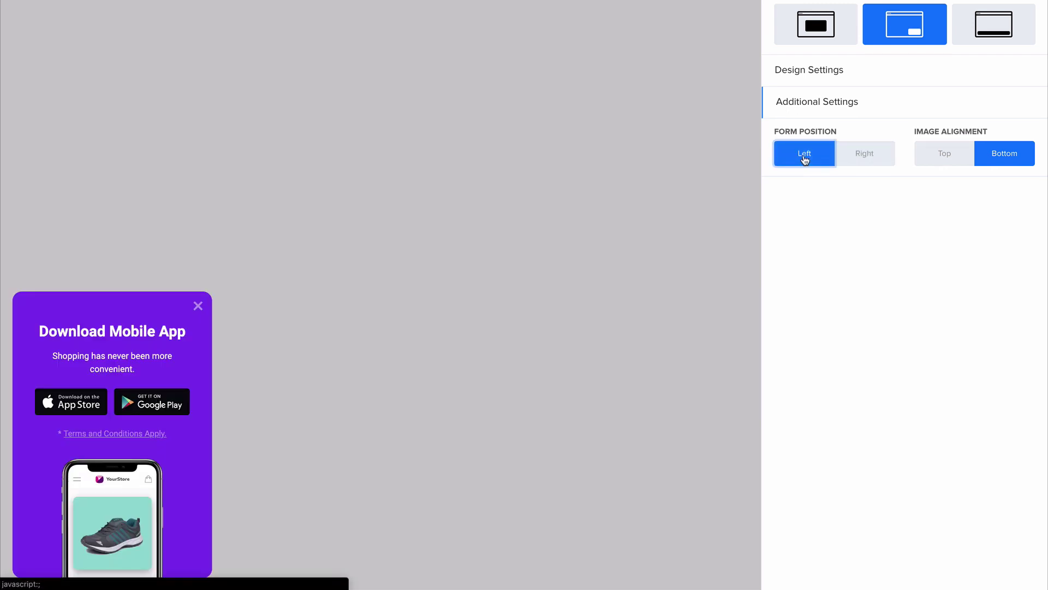
click(943, 160)
click(1004, 158)
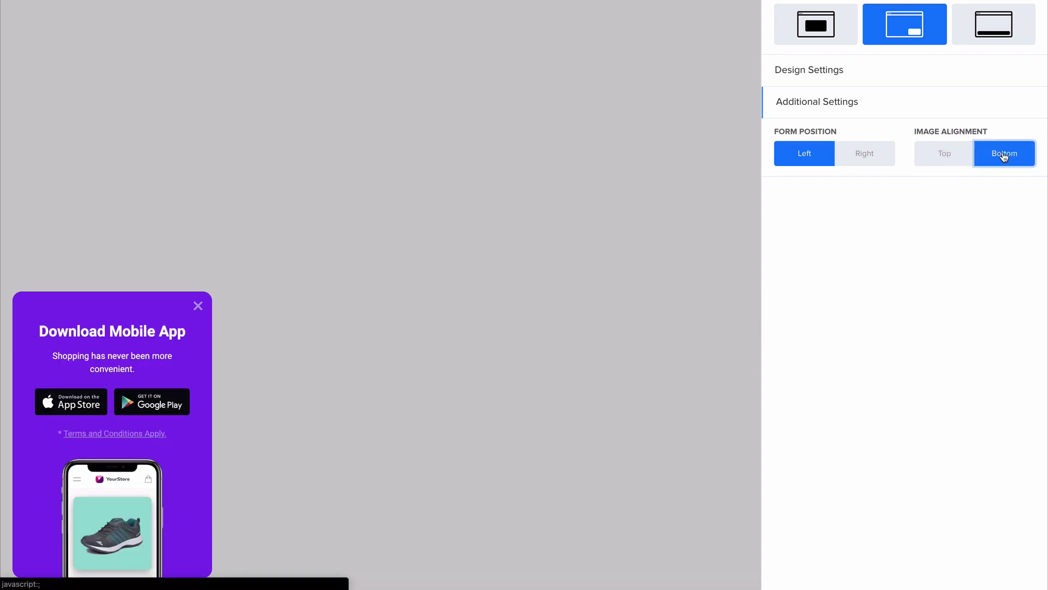
click(999, 41)
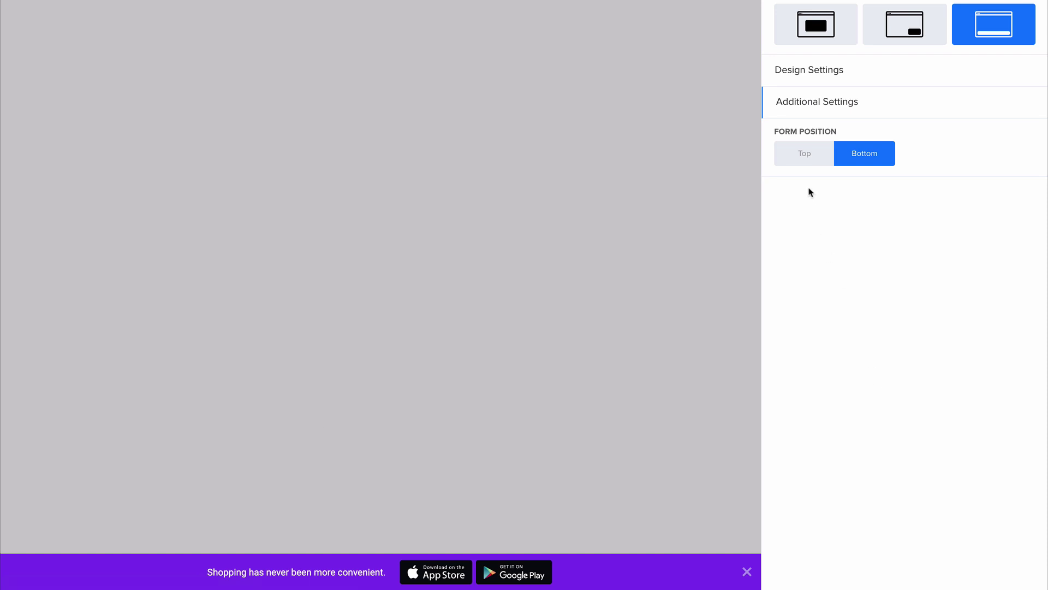
click(805, 159)
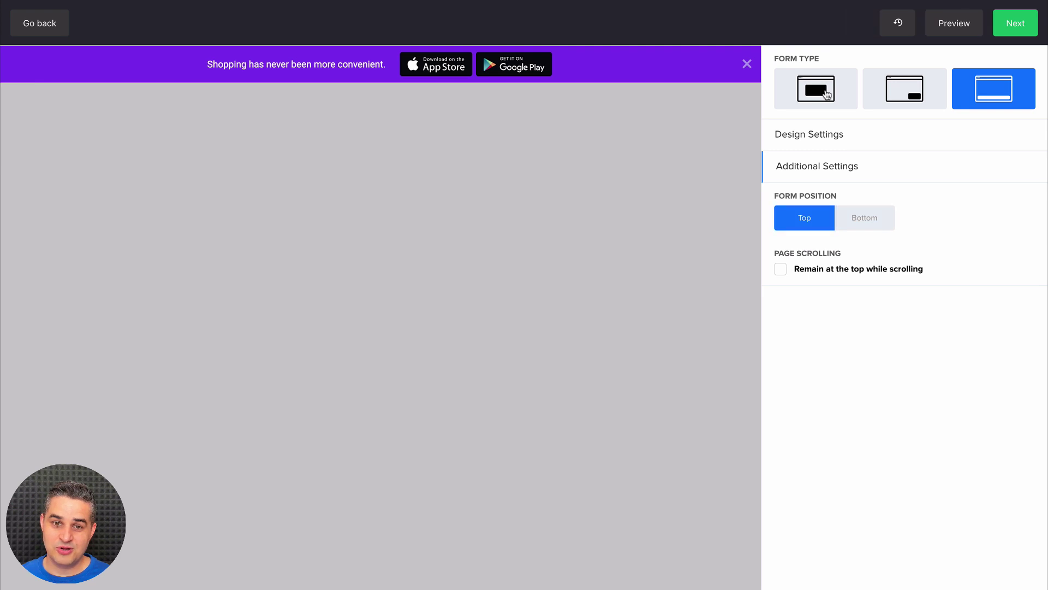
click(827, 95)
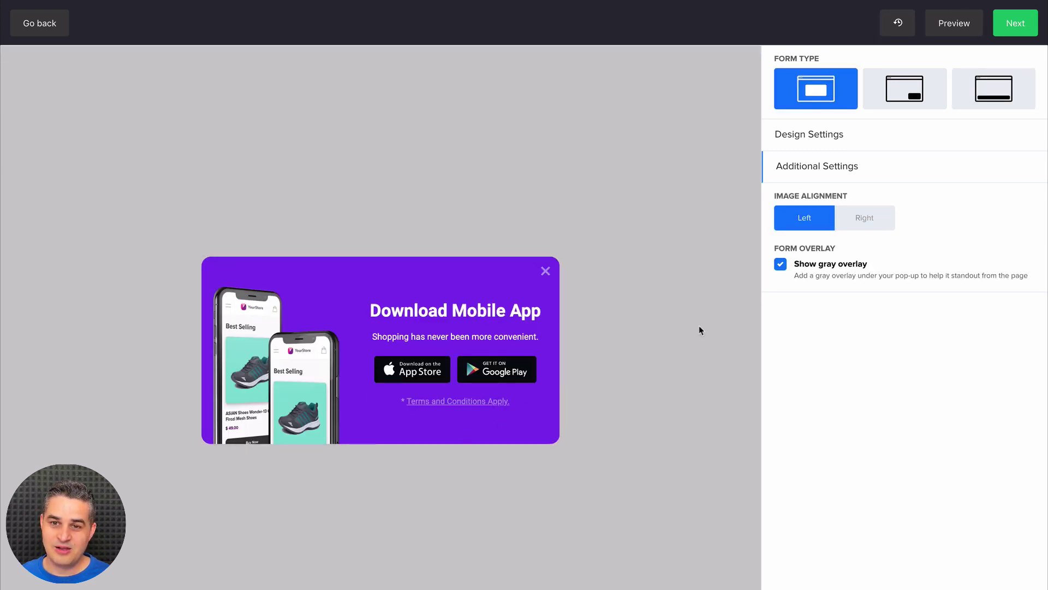
Colour the close X dark #393147 with a red #f52f2f hover colour, and save
click(827, 143)
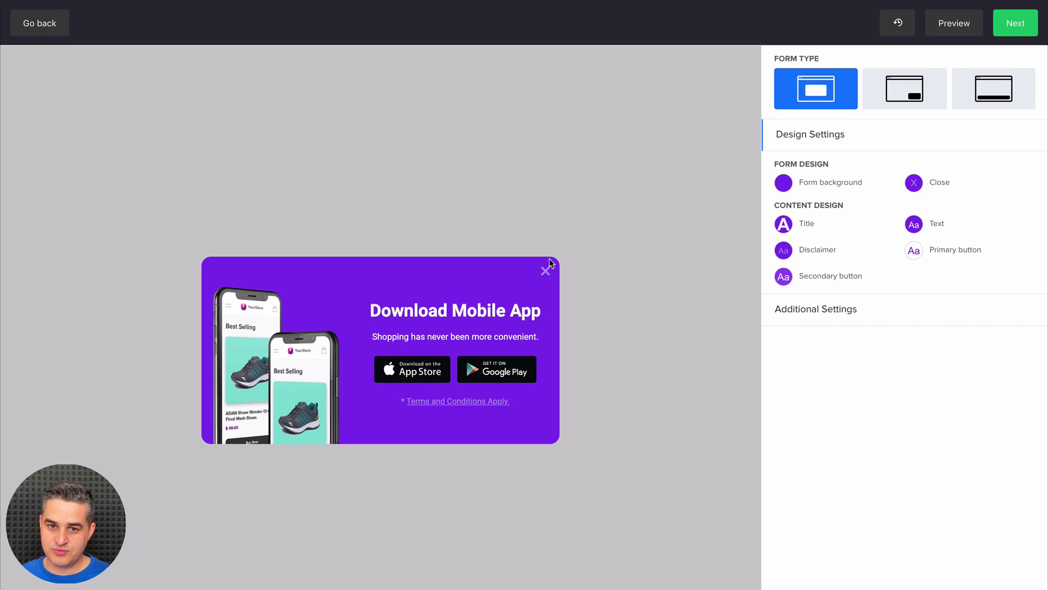
click(915, 184)
click(809, 164)
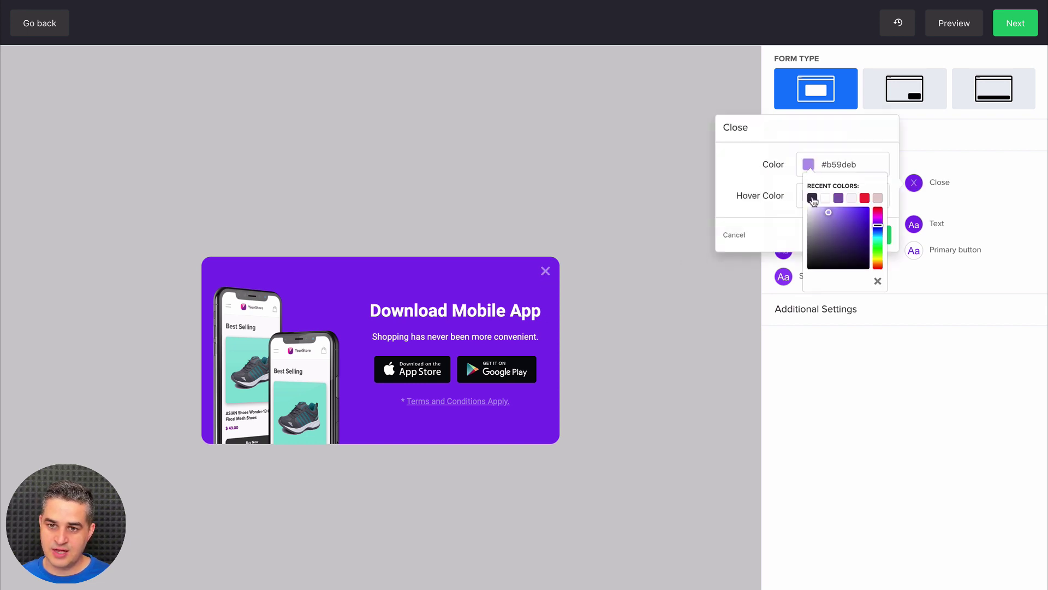
click(812, 198)
click(769, 219)
click(809, 196)
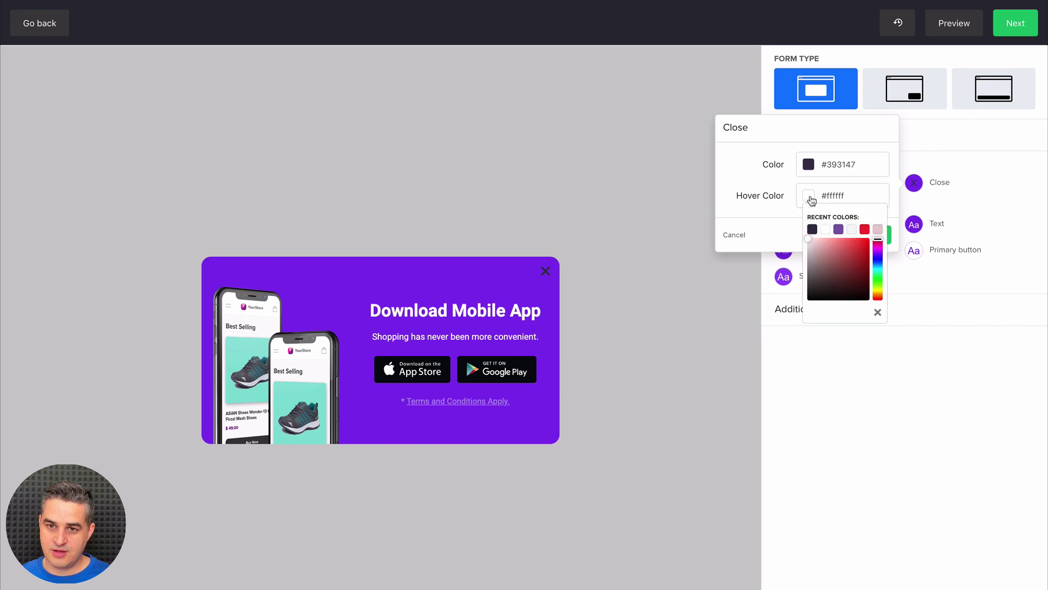
click(865, 234)
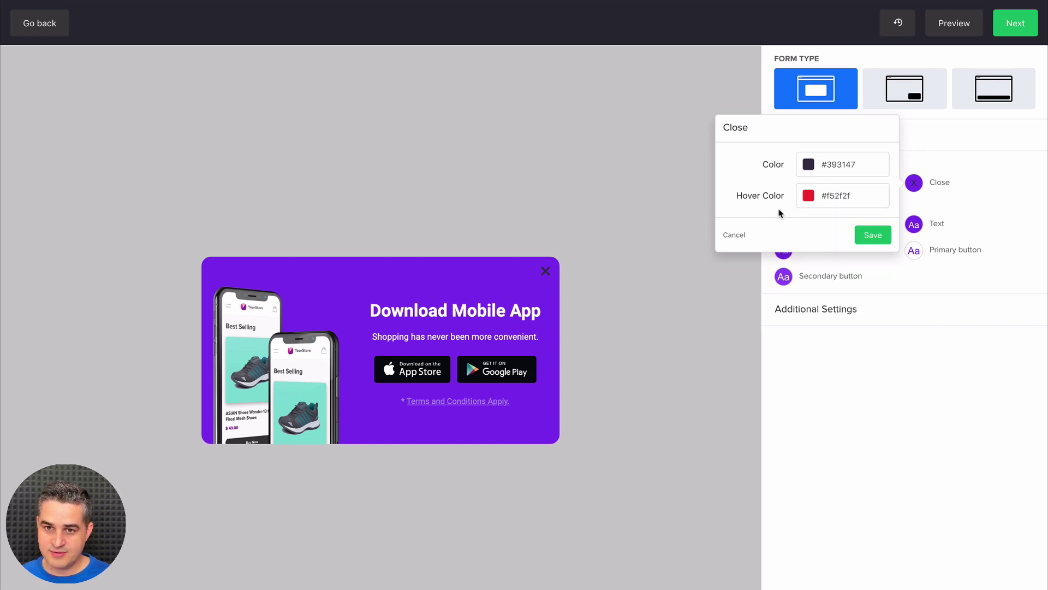
click(867, 236)
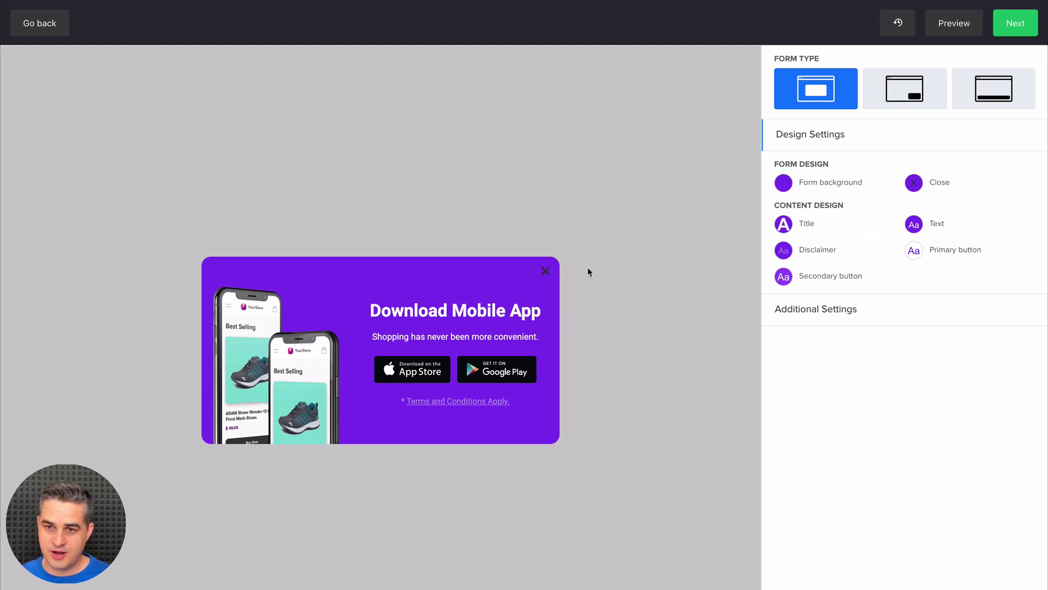
click(456, 312)
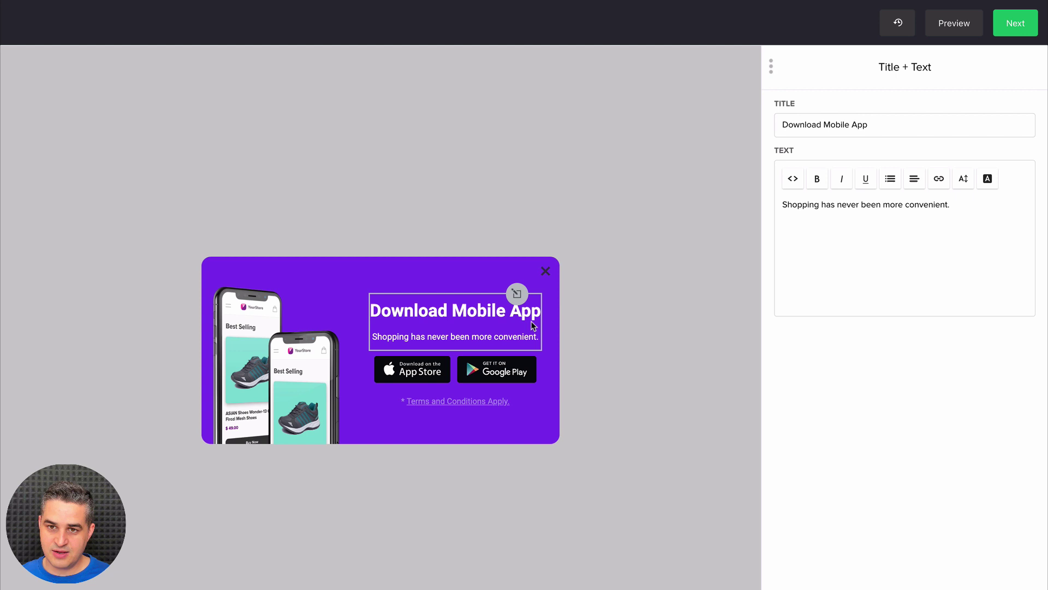
double_click(915, 205)
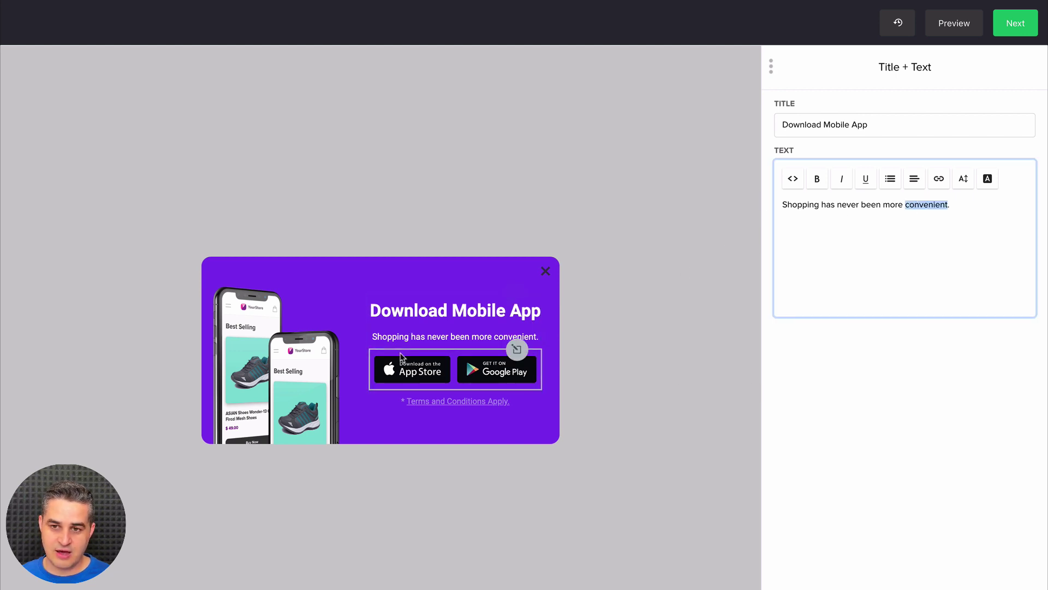
click(937, 182)
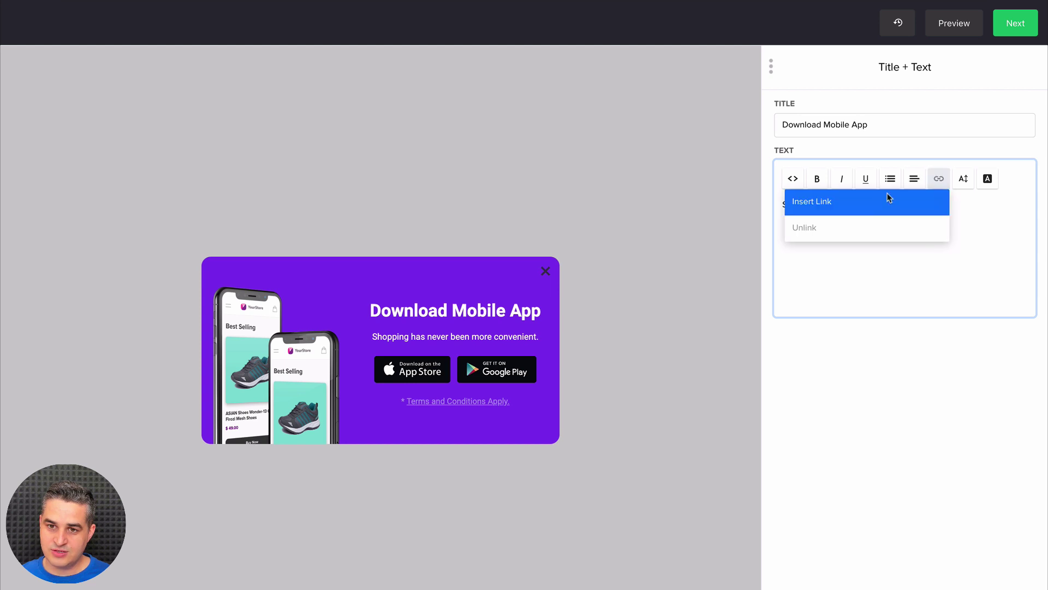
click(865, 203)
click(484, 278)
text(www)
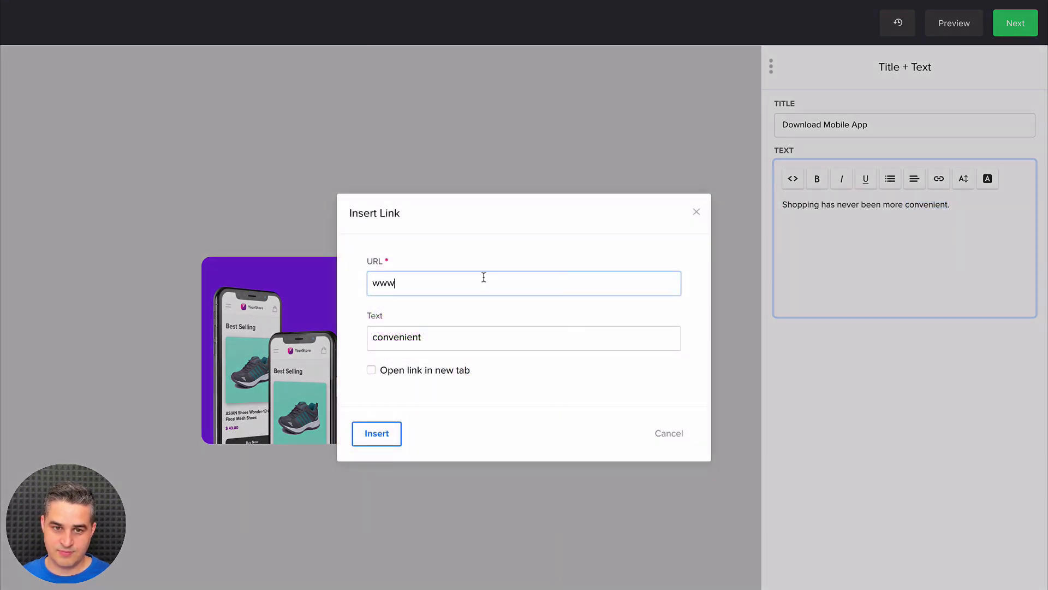
text(.mailerlite.com)
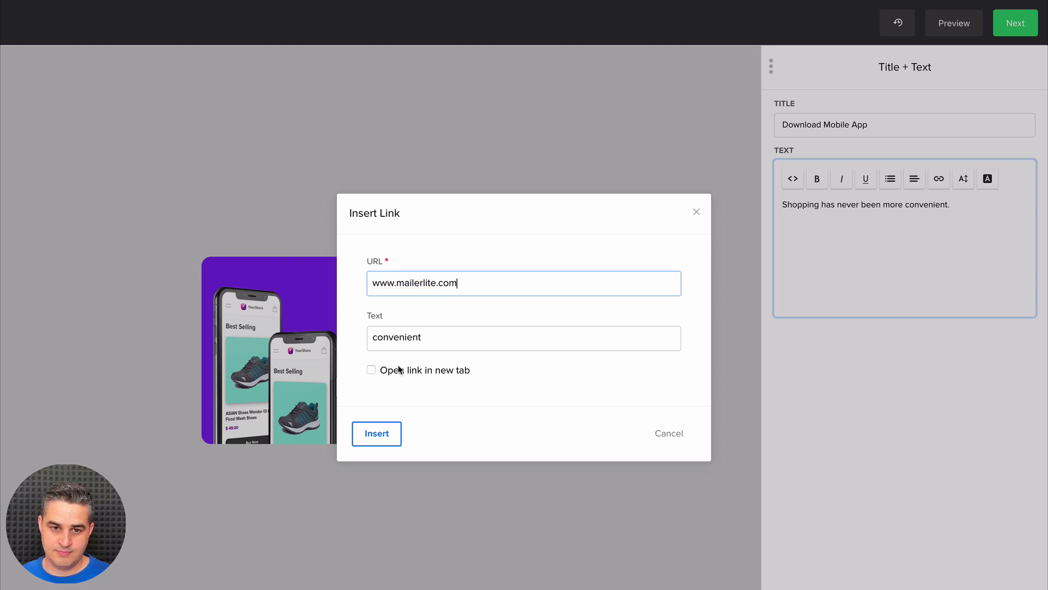
click(372, 370)
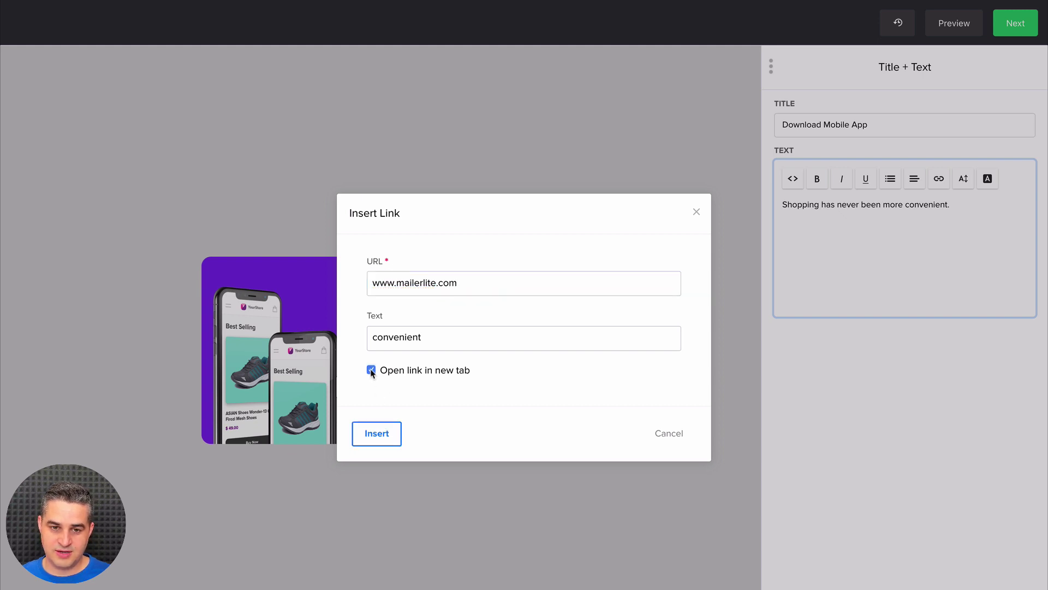
click(377, 433)
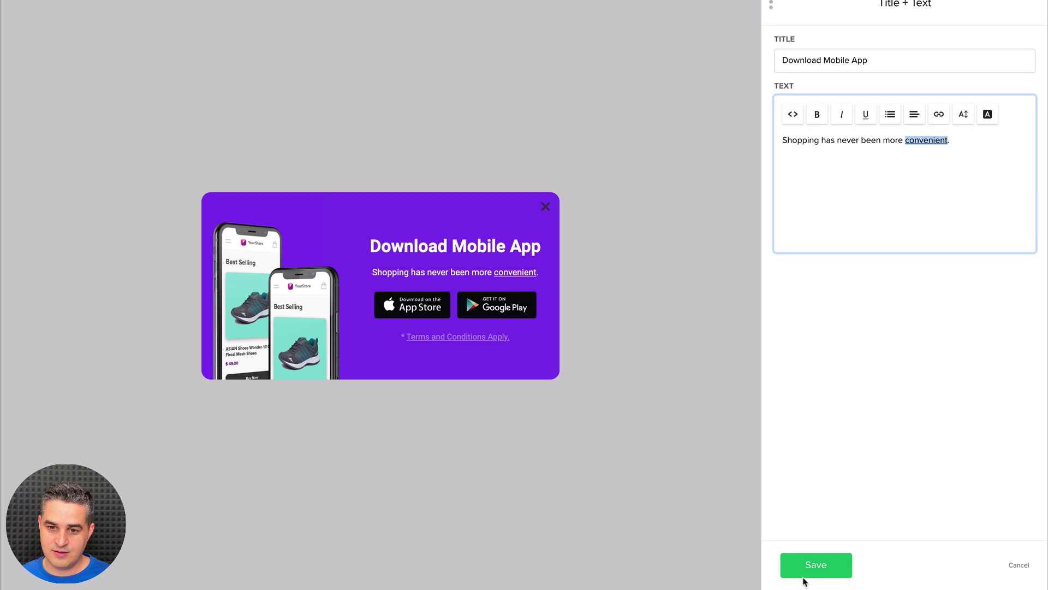
click(803, 576)
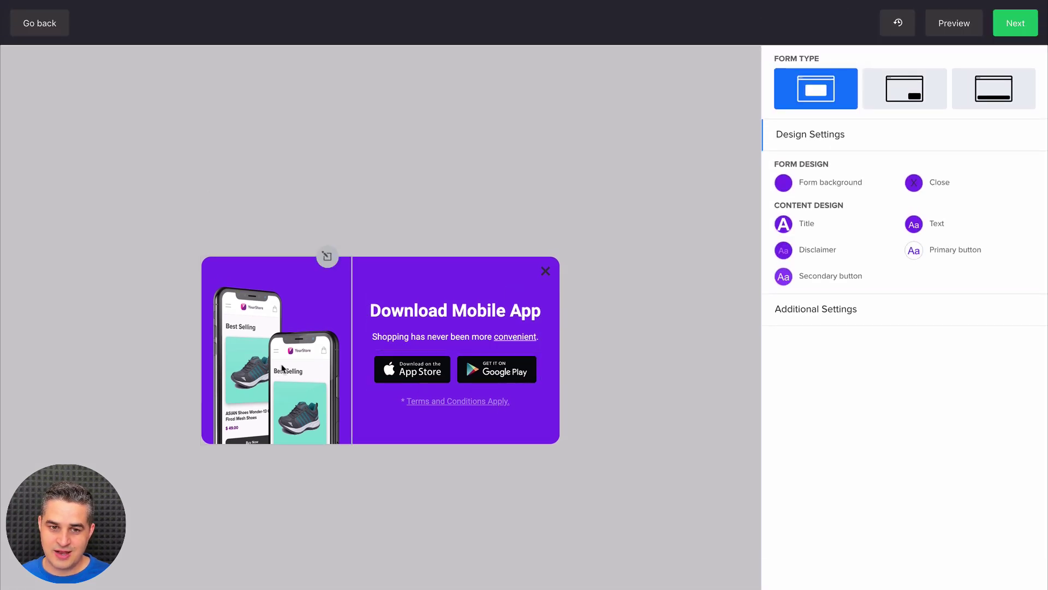
Switch the primary button's store from Apple through Google Play and Windows to Amazon store
click(519, 357)
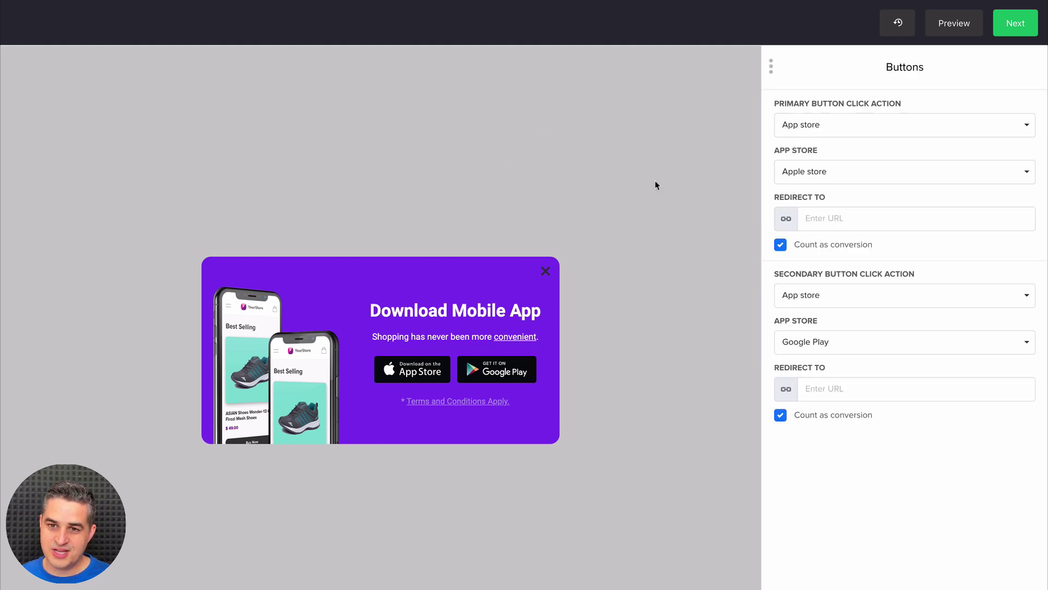
click(850, 129)
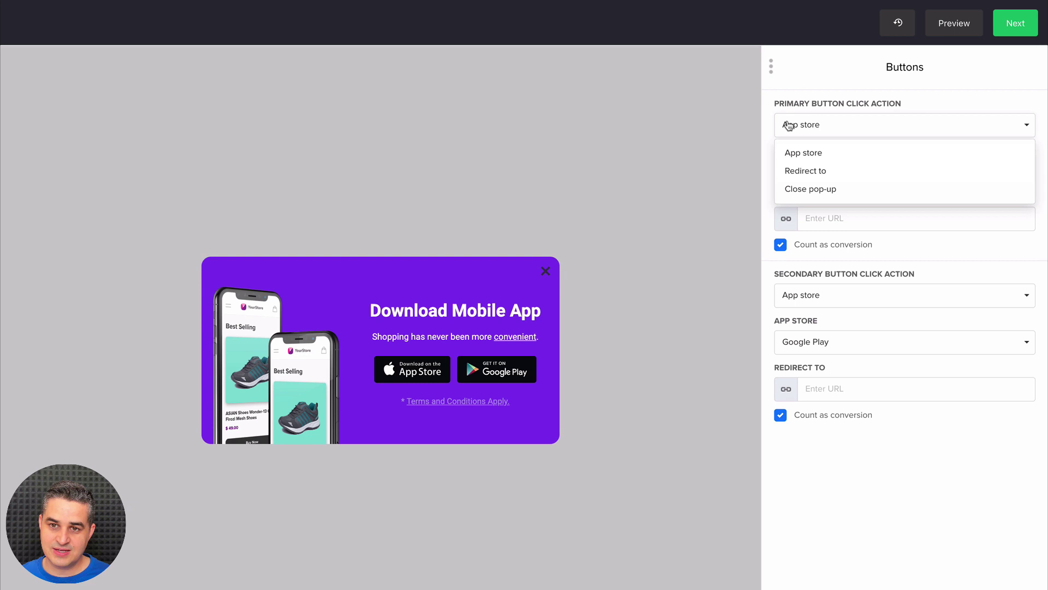
click(787, 103)
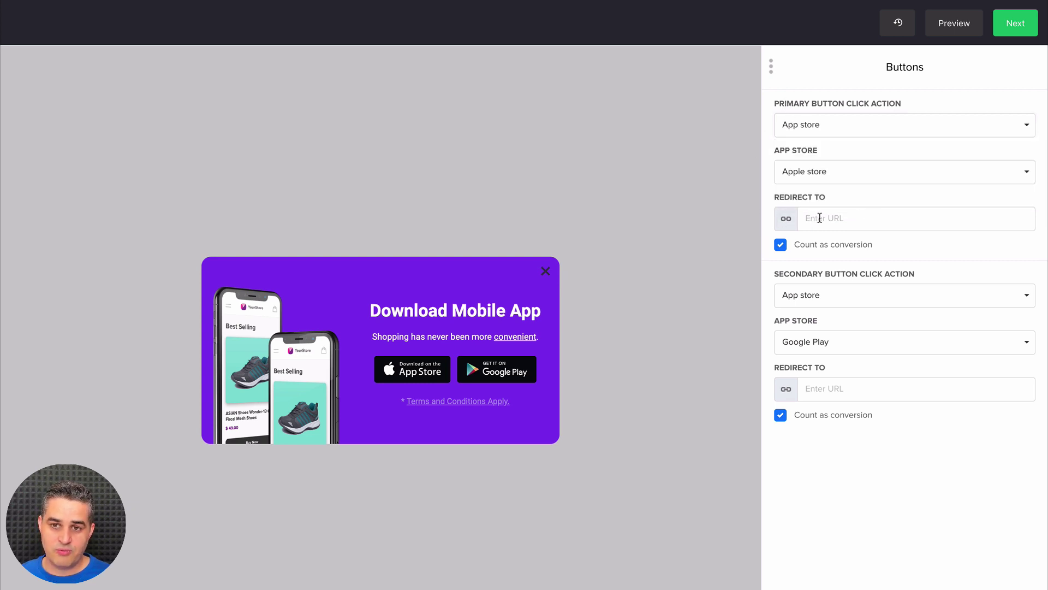
click(845, 176)
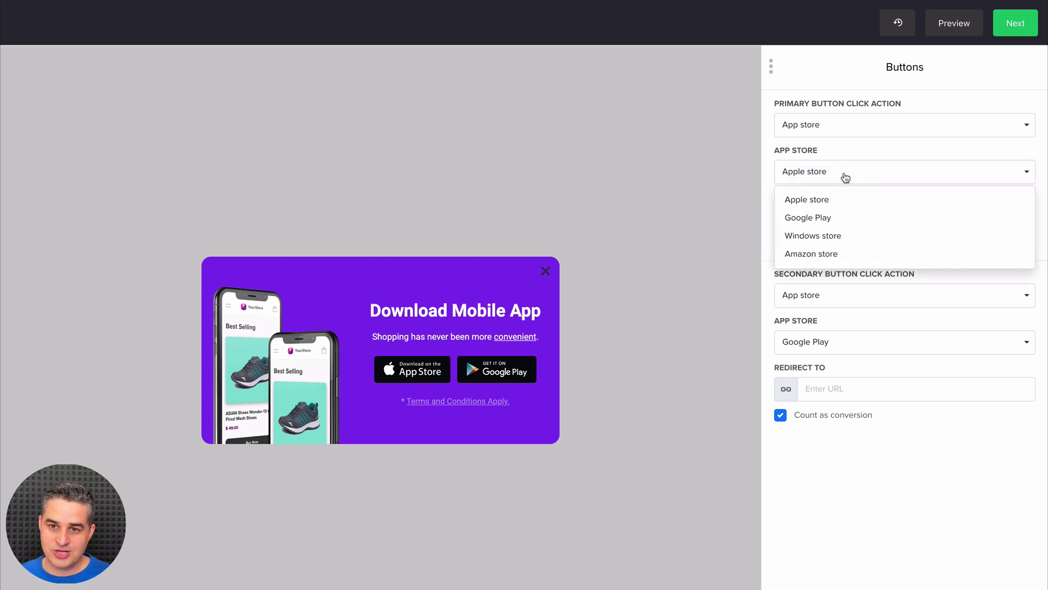
click(813, 220)
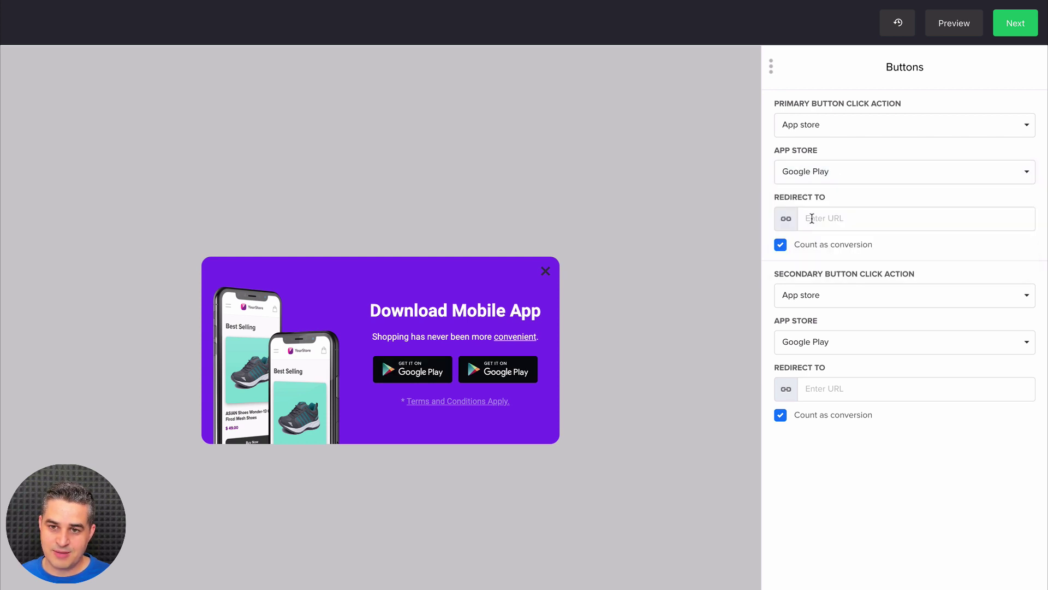
click(823, 172)
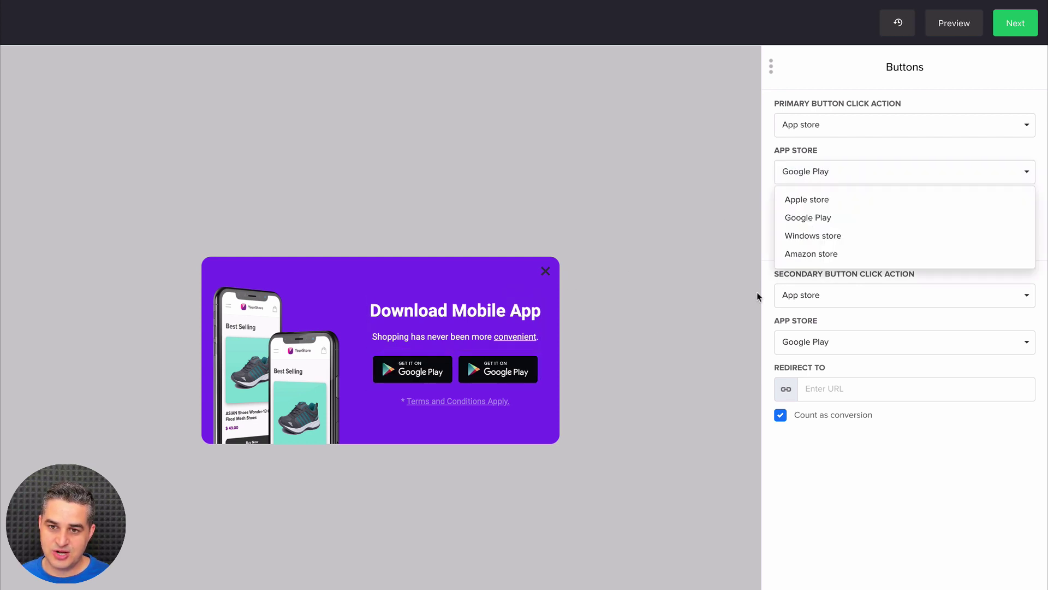
click(802, 242)
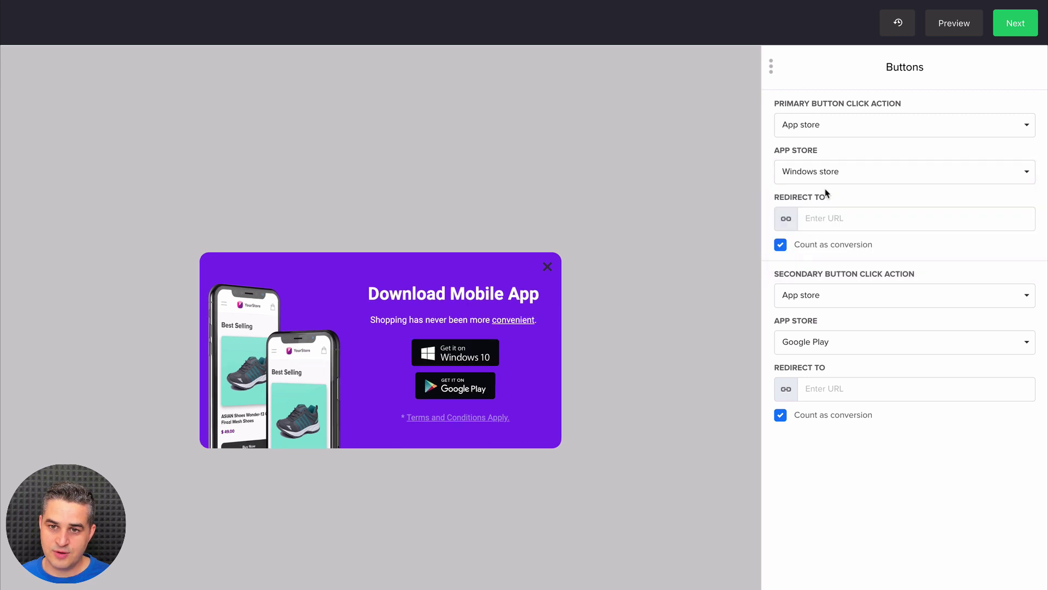
click(827, 174)
click(807, 265)
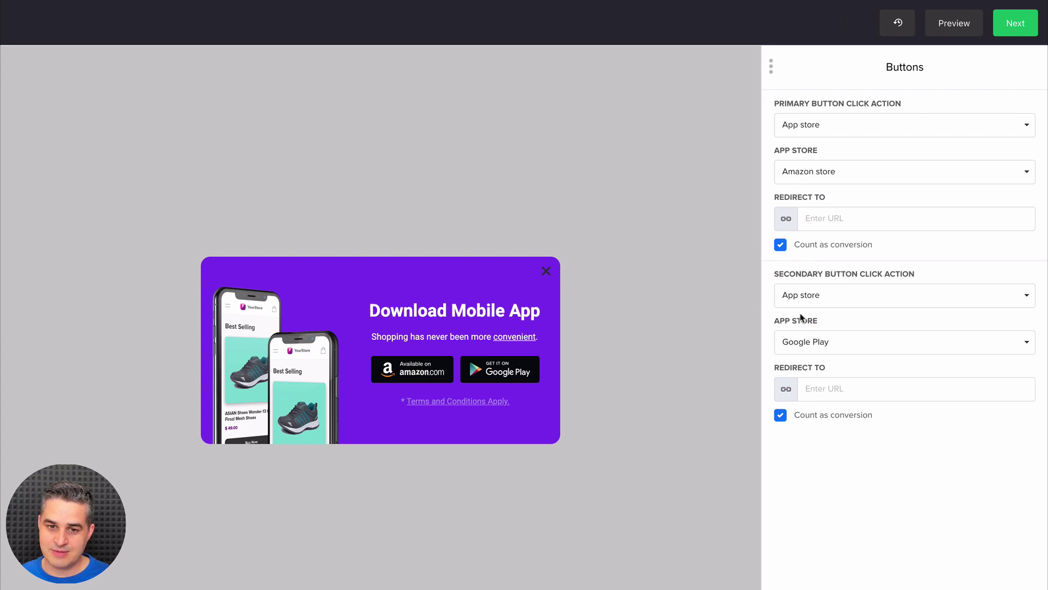
scroll(649, 360, down, 1)
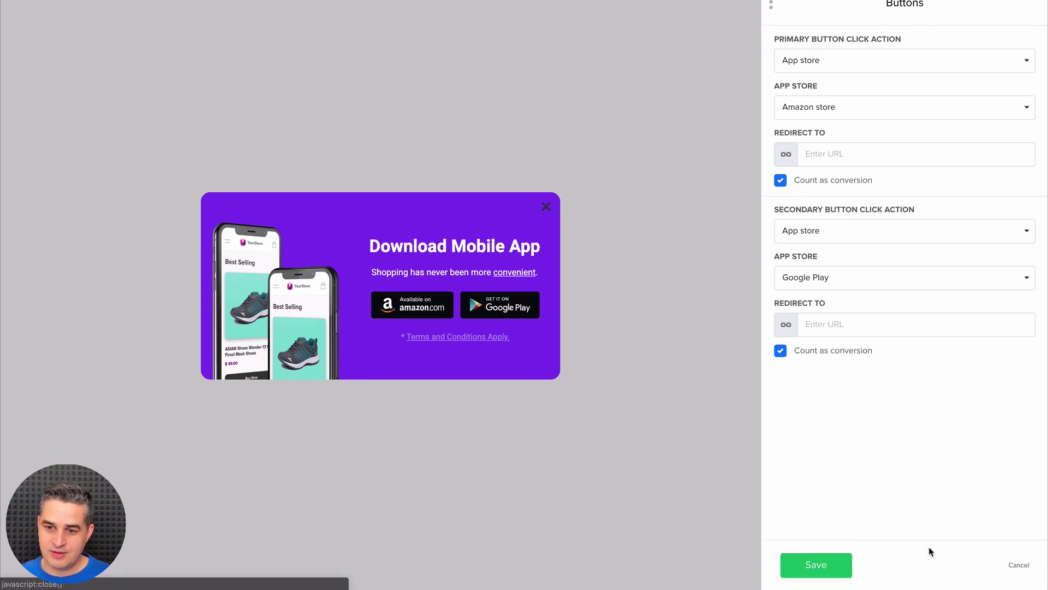
Cancel the button store changes, then open and close the Disclaimer style settings
click(1014, 566)
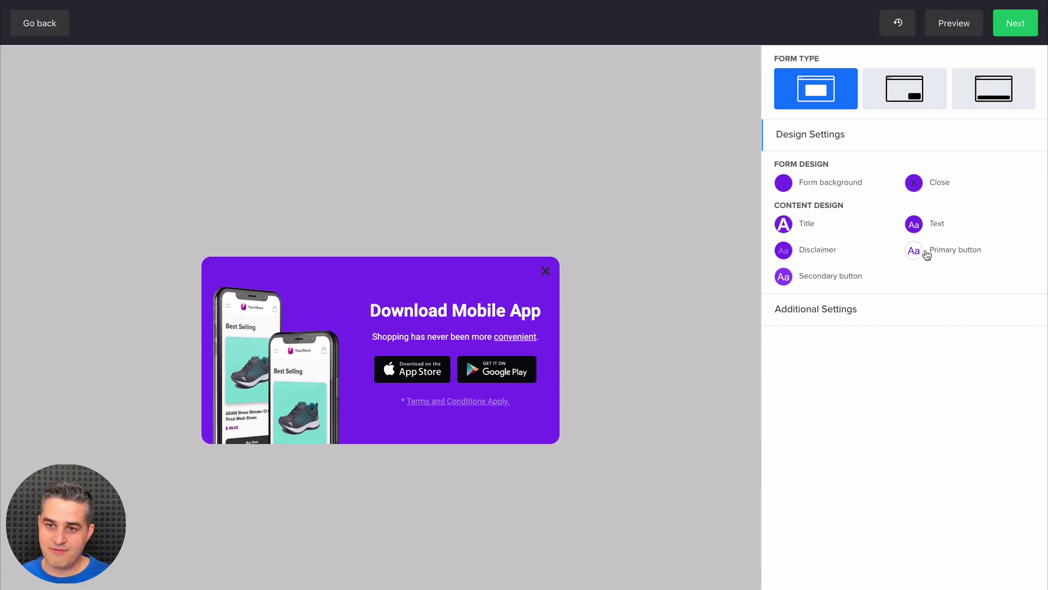
click(782, 250)
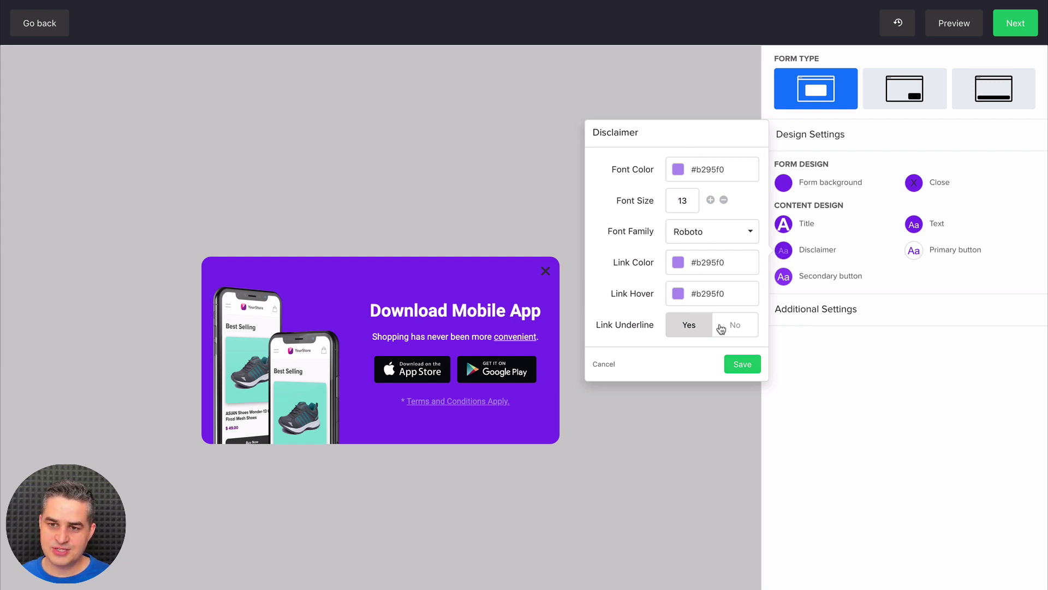
click(907, 387)
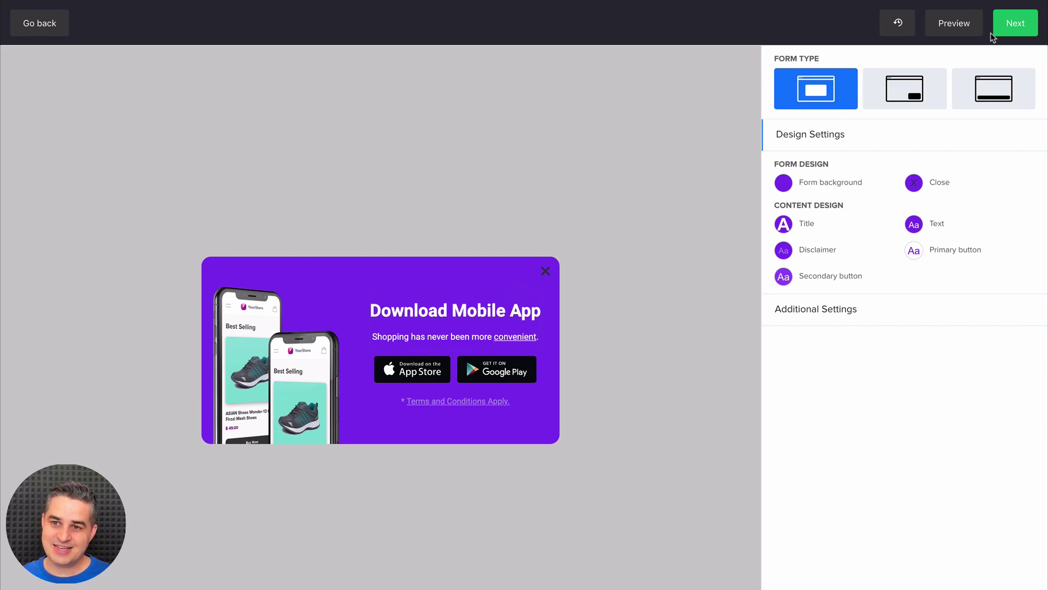
Proceed to the Behaviour step and look over its wait, frequency and visibility settings
click(1007, 28)
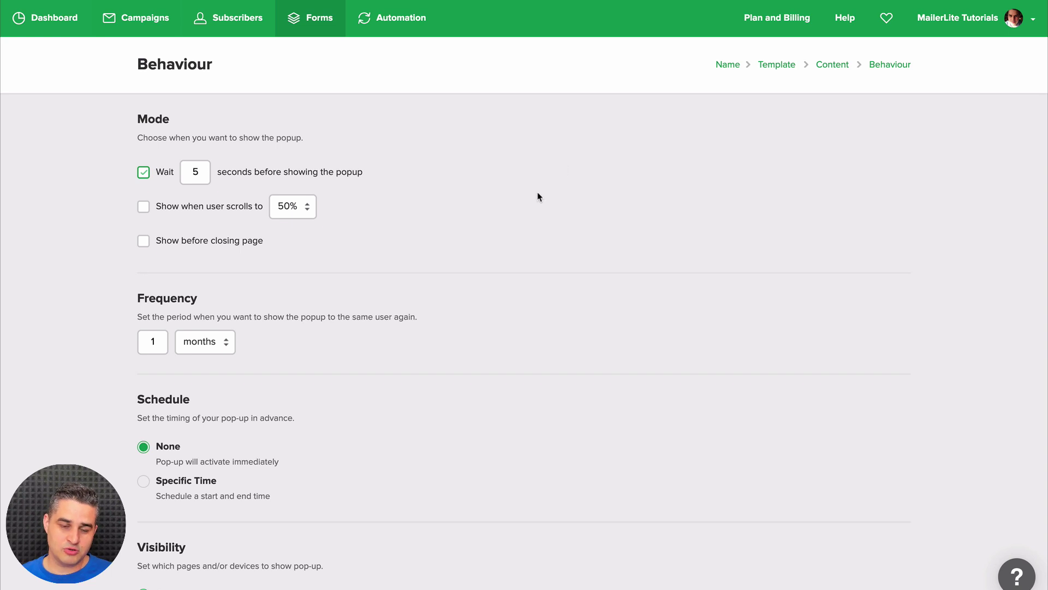
scroll(488, 241, down, 2)
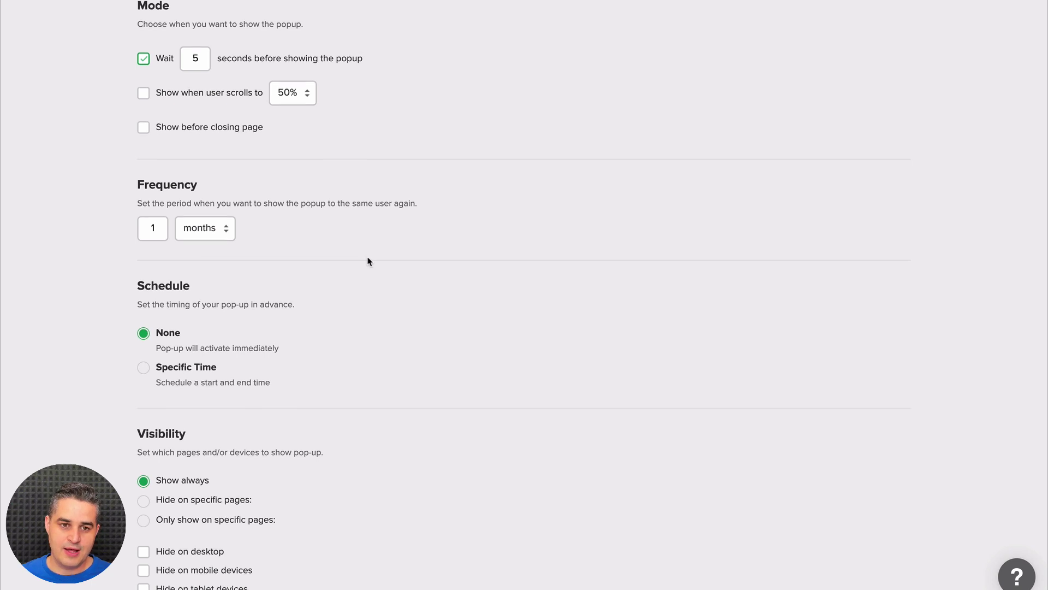
scroll(368, 260, down, 2)
click(145, 320)
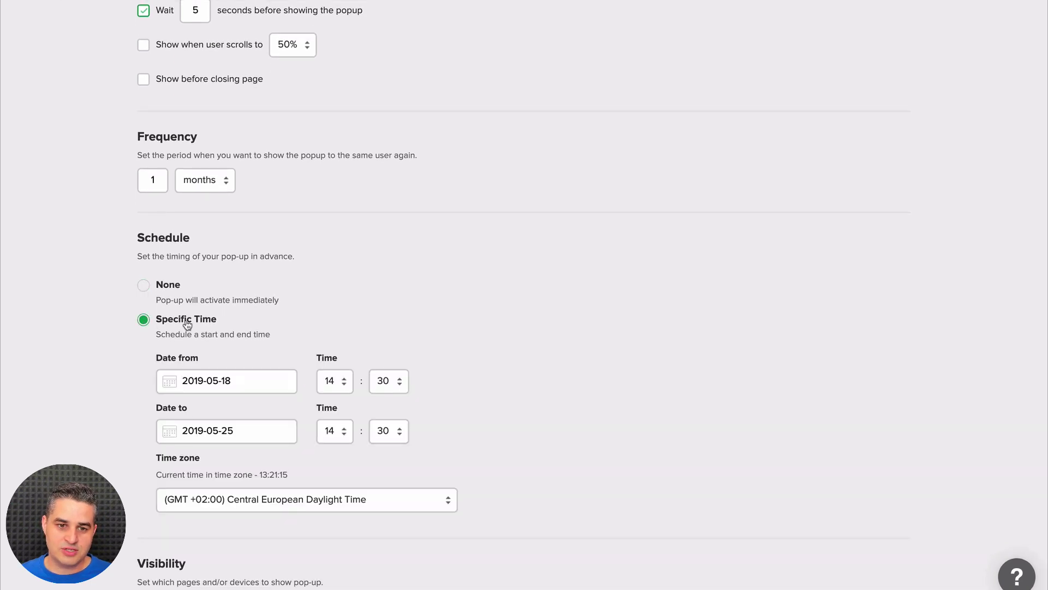
scroll(525, 301, down, 3)
scroll(526, 302, down, 1)
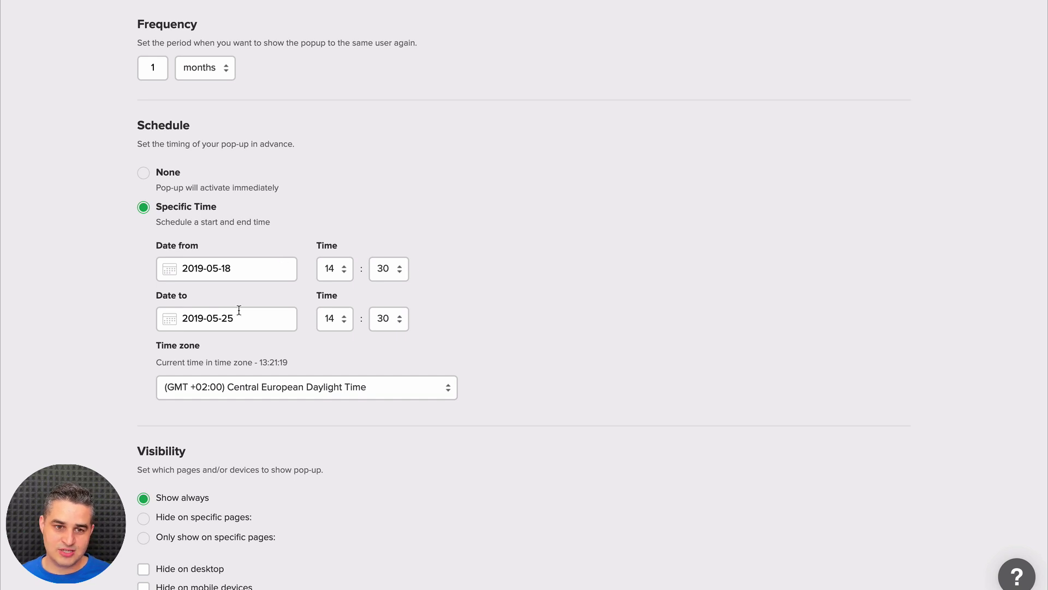
scroll(503, 325, down, 3)
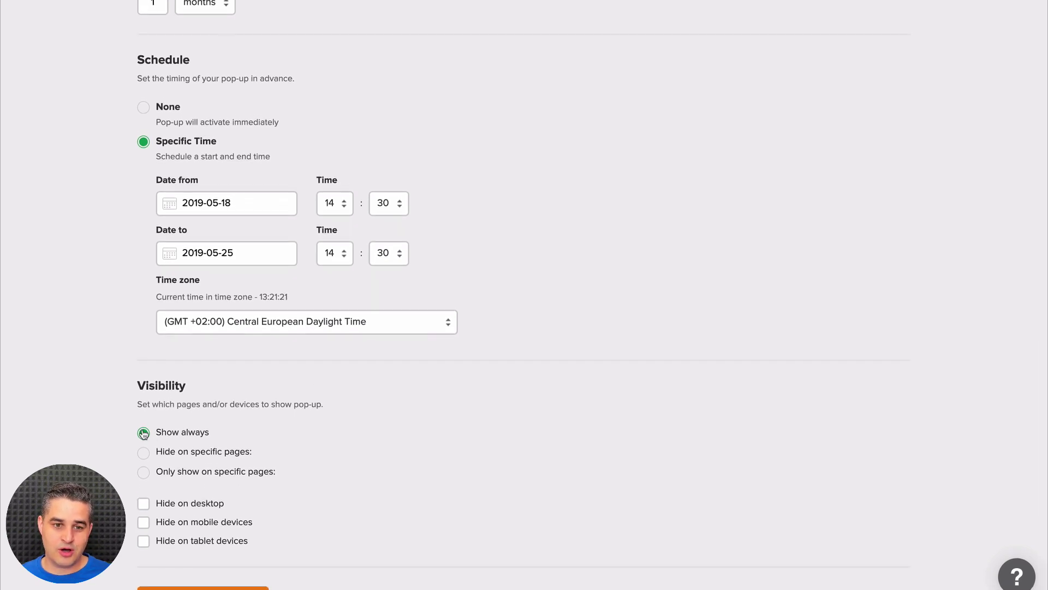
scroll(163, 431, down, 2)
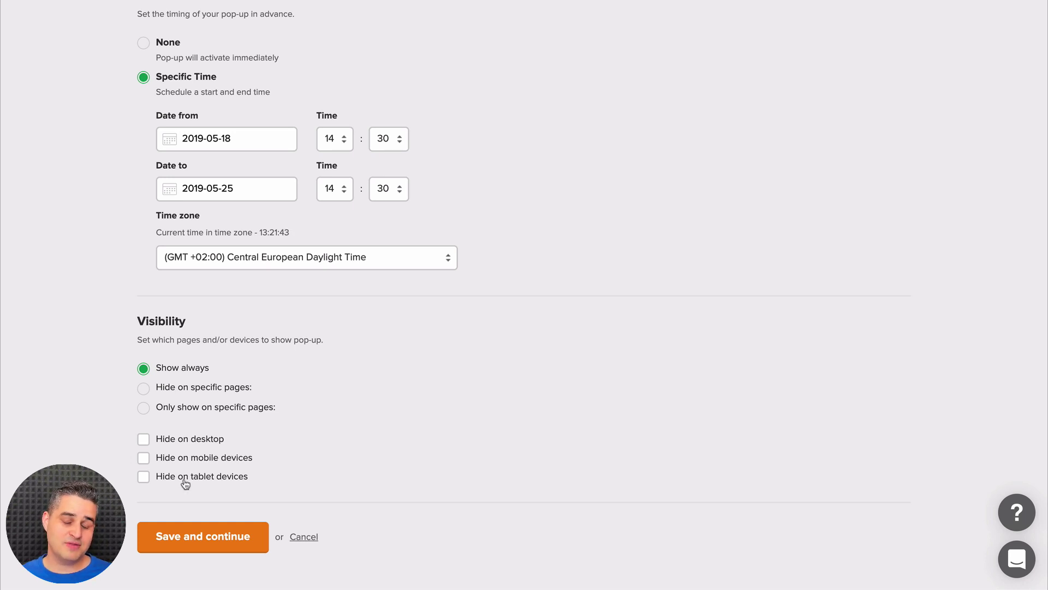
Save the behaviour settings to reach the Install tracker page with its JavaScript snippet
click(192, 539)
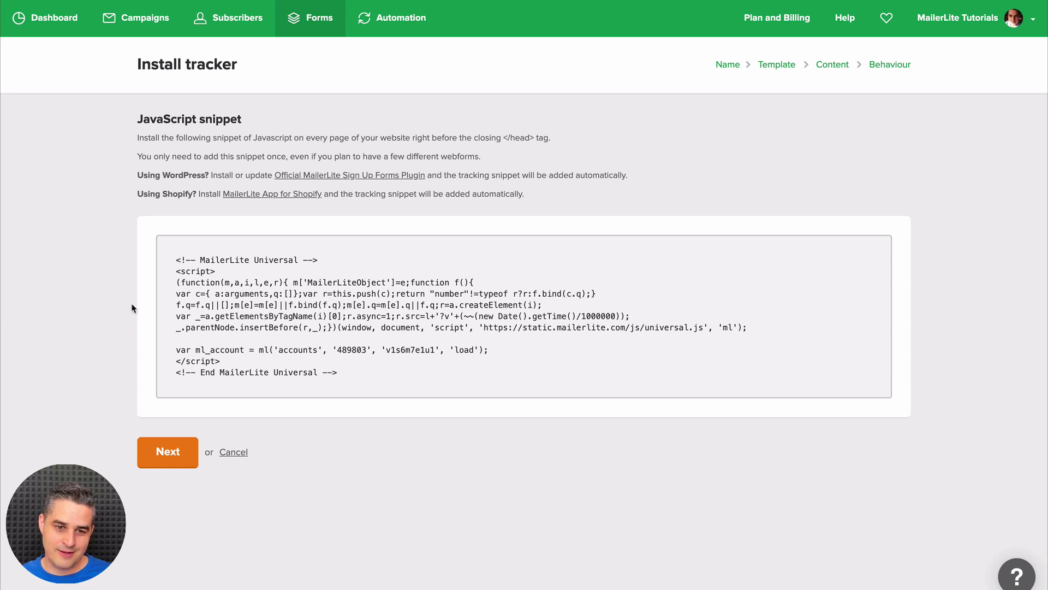
Finish setup and scroll the pop-up overview down to its universal tracking snippet
click(170, 453)
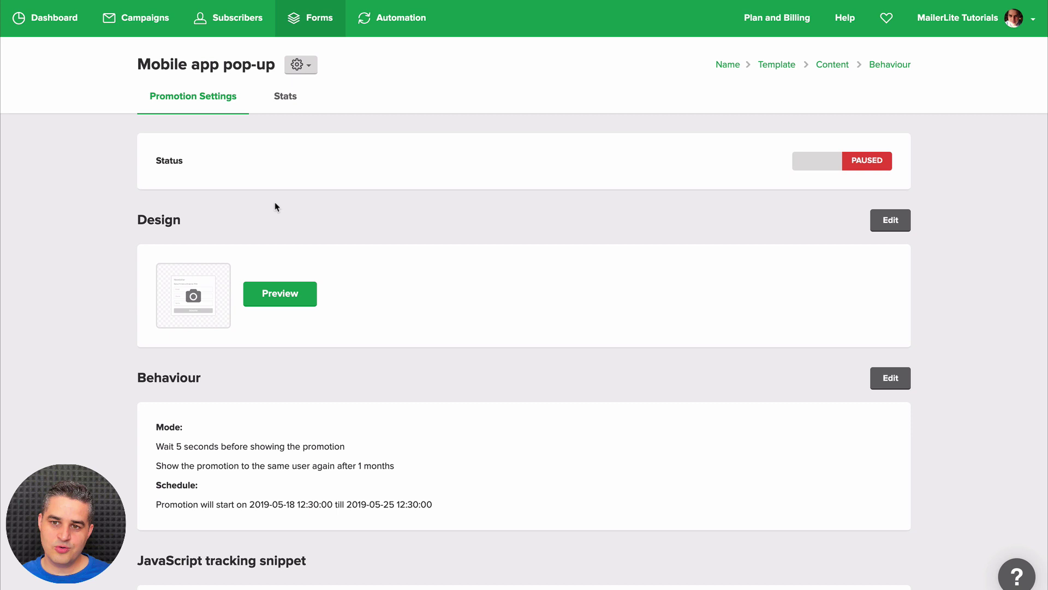
scroll(759, 227, down, 2)
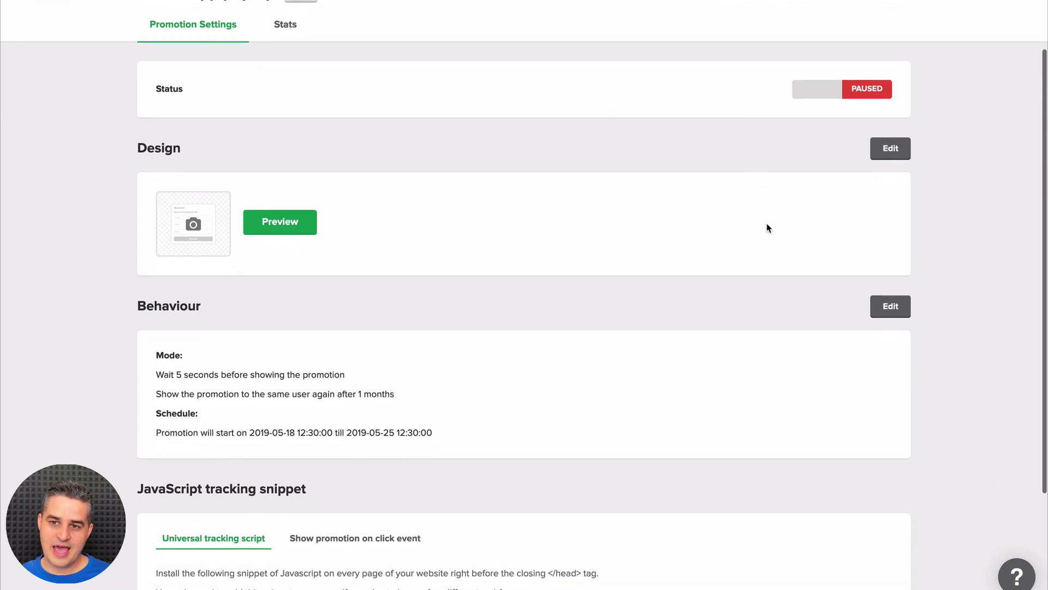
scroll(557, 277, down, 3)
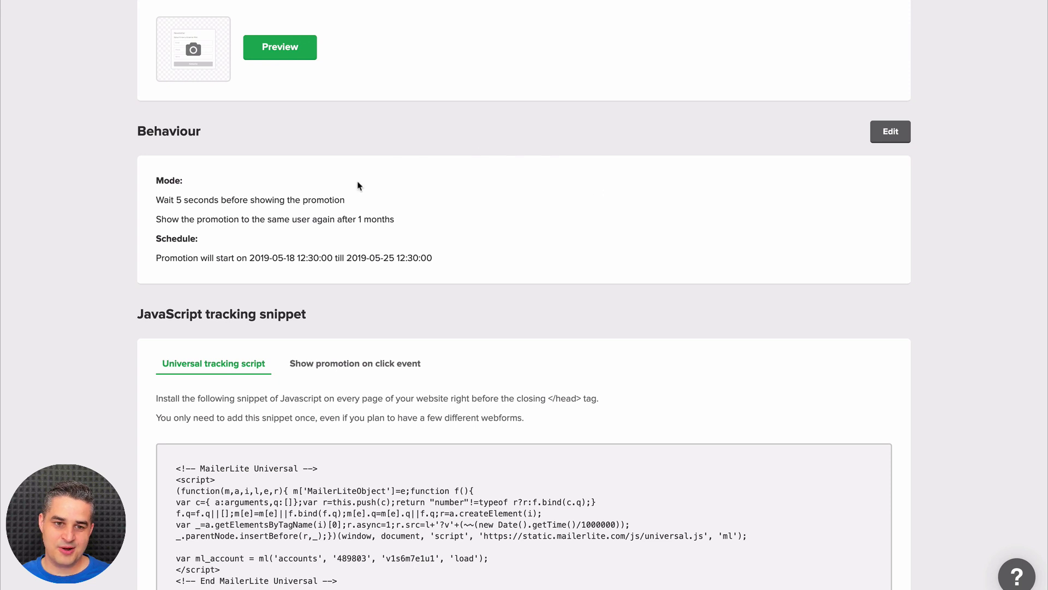
scroll(358, 185, down, 1)
scroll(173, 478, down, 1)
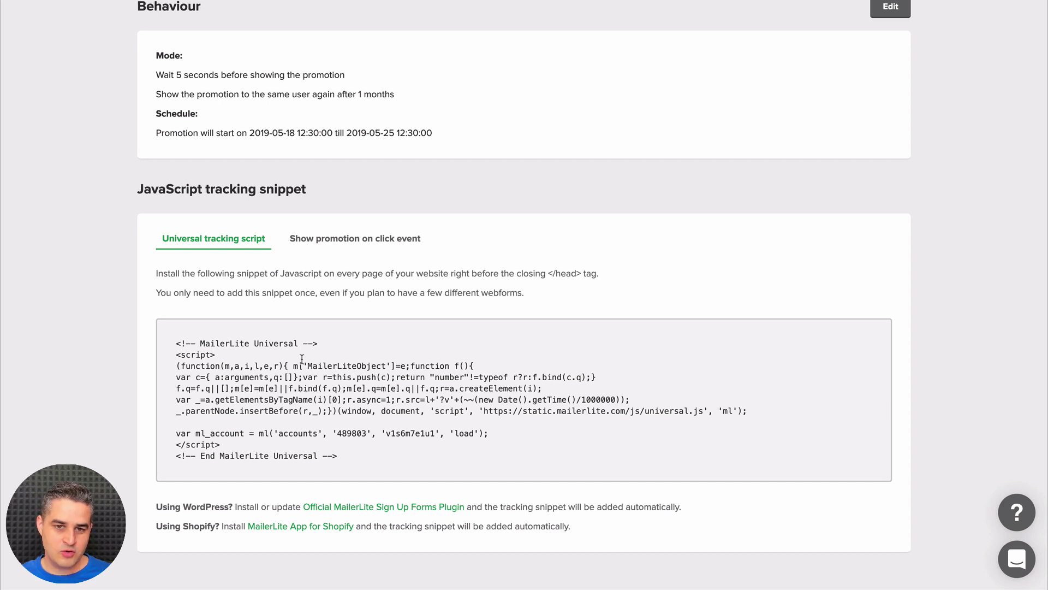
Show the 'Show promotion on click event' code, then return to the top of the overview
click(354, 244)
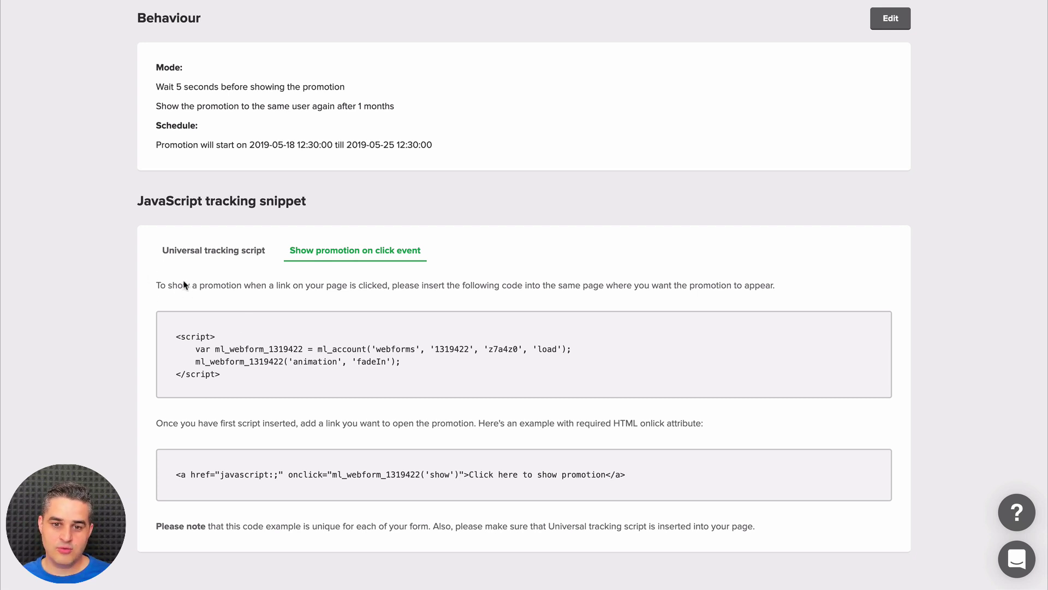
scroll(538, 312, up, 10)
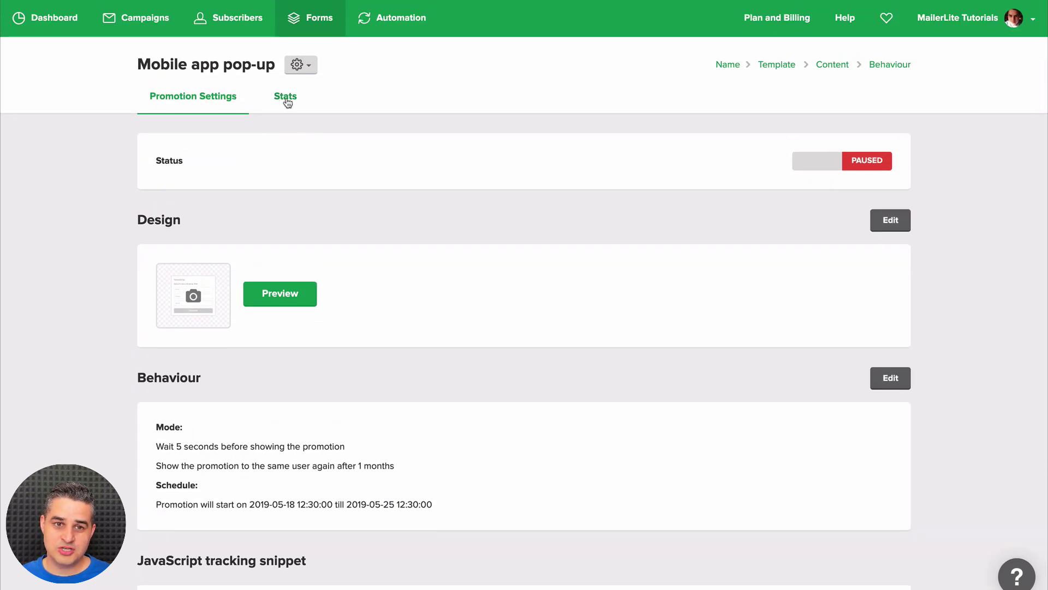
Show the Mobile app pop-up's Stats page: 0 conversions, 0 impressions, 0.00% conversion rate
click(286, 98)
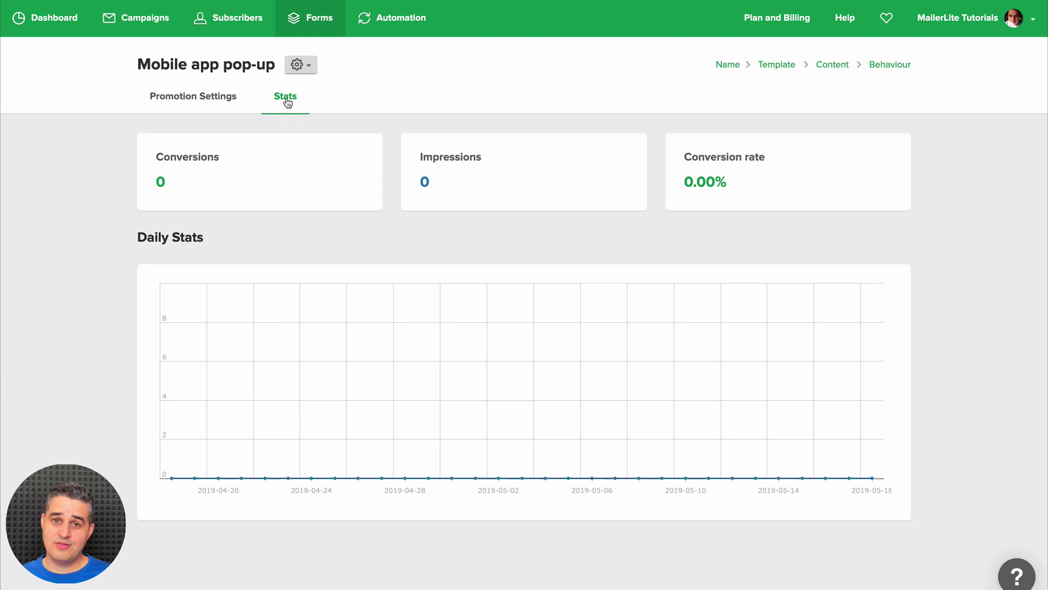